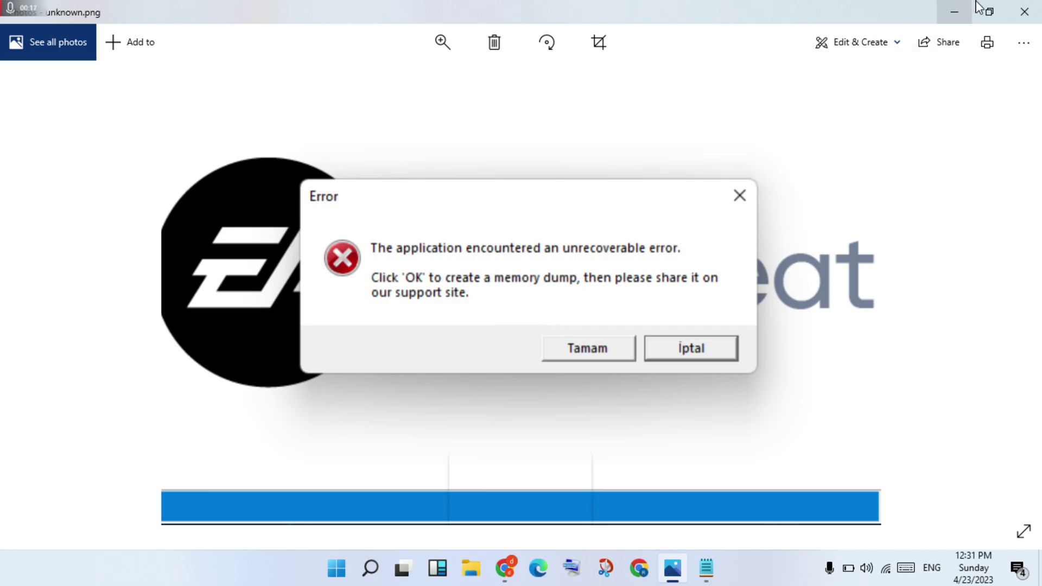
Close the Photos window that shows the EA Anti-Cheat error screenshot.
{"action": "left_click", "coordinate": [1025, 10]}
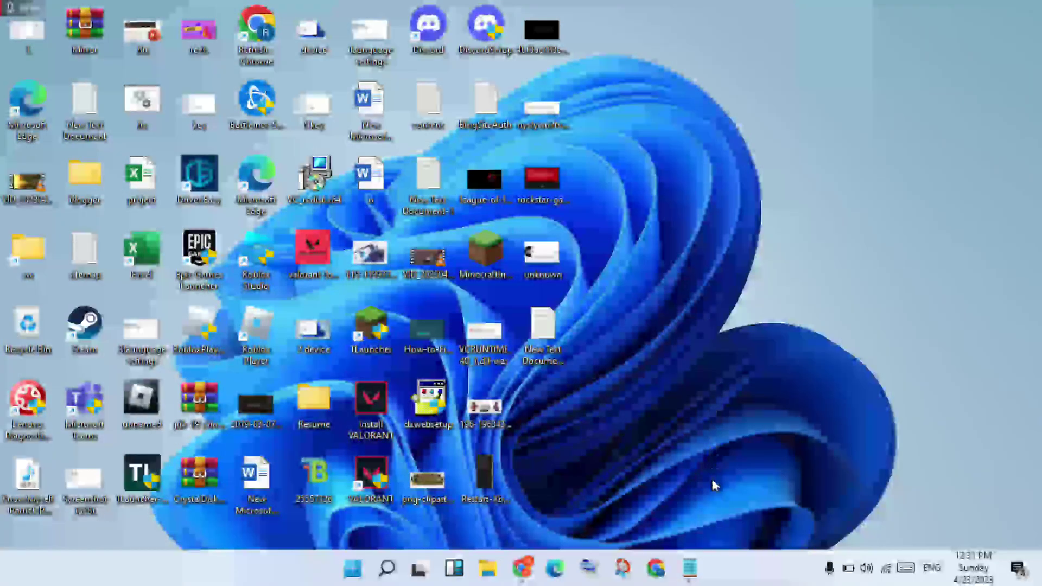
Bring up the FIFA 23 fix notes, select 'msinfo32' under step 1, then minimize Notepad.
{"action": "left_click", "coordinate": [692, 577]}
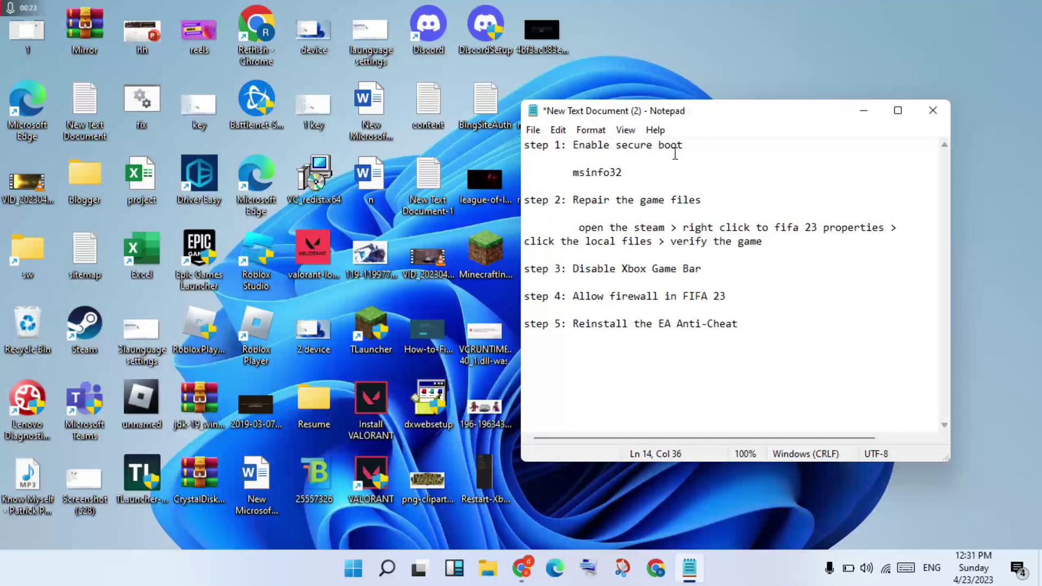
{"action": "left_click", "coordinate": [626, 178]}
{"action": "left_click_drag", "start_coordinate": [626, 178], "coordinate": [574, 170]}
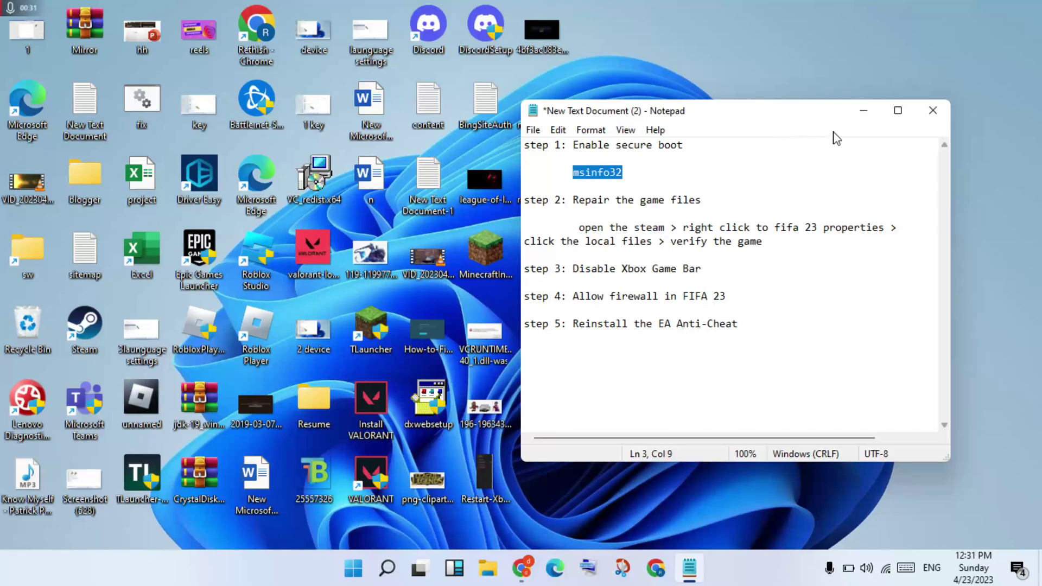
{"action": "left_click", "coordinate": [875, 117]}
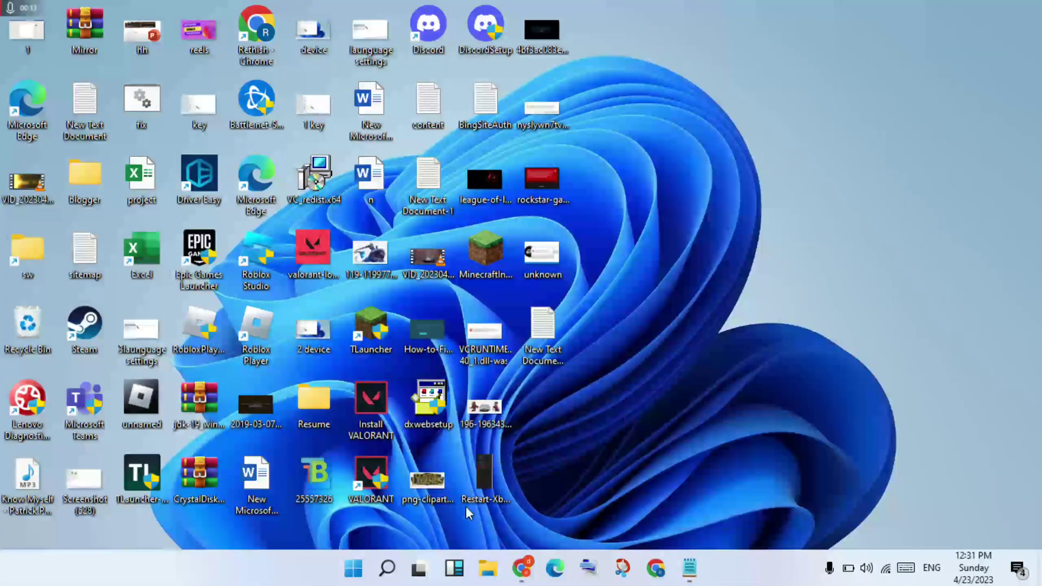
{"action": "left_click", "coordinate": [401, 576]}
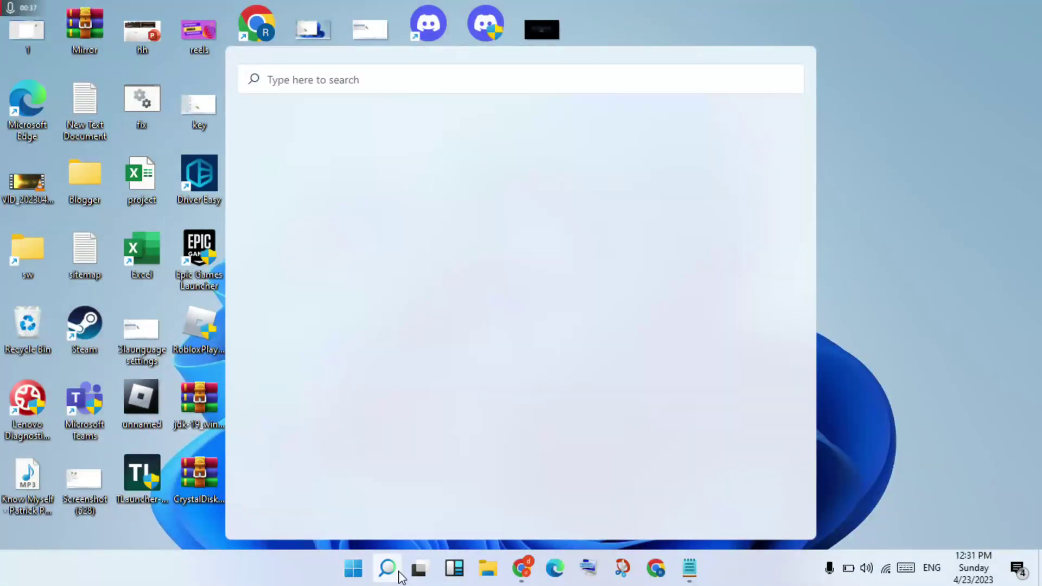
{"action": "type", "text": "run"}
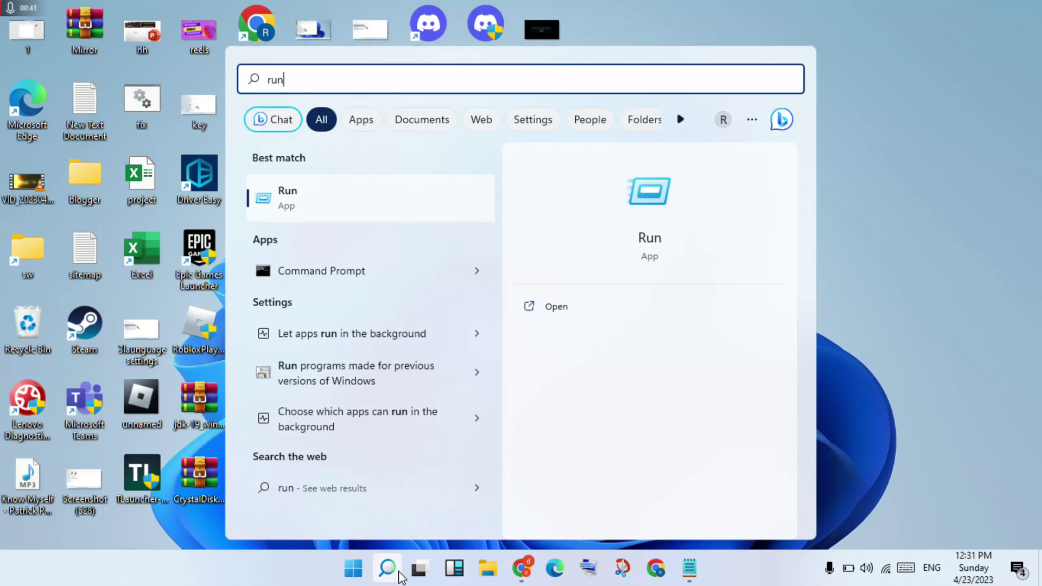
{"action": "key", "text": "Return"}
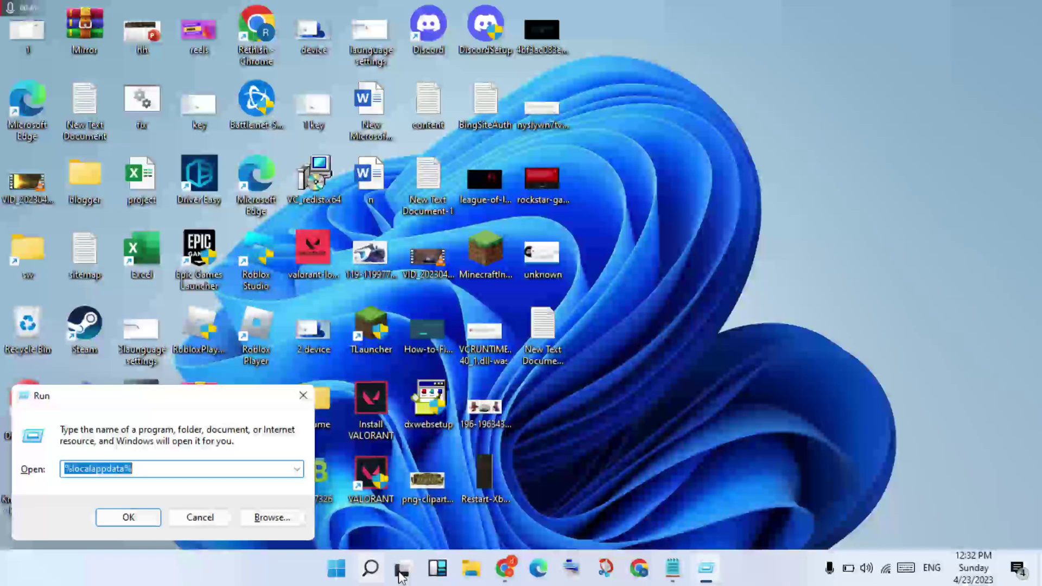
{"action": "type", "text": "msinfo32"}
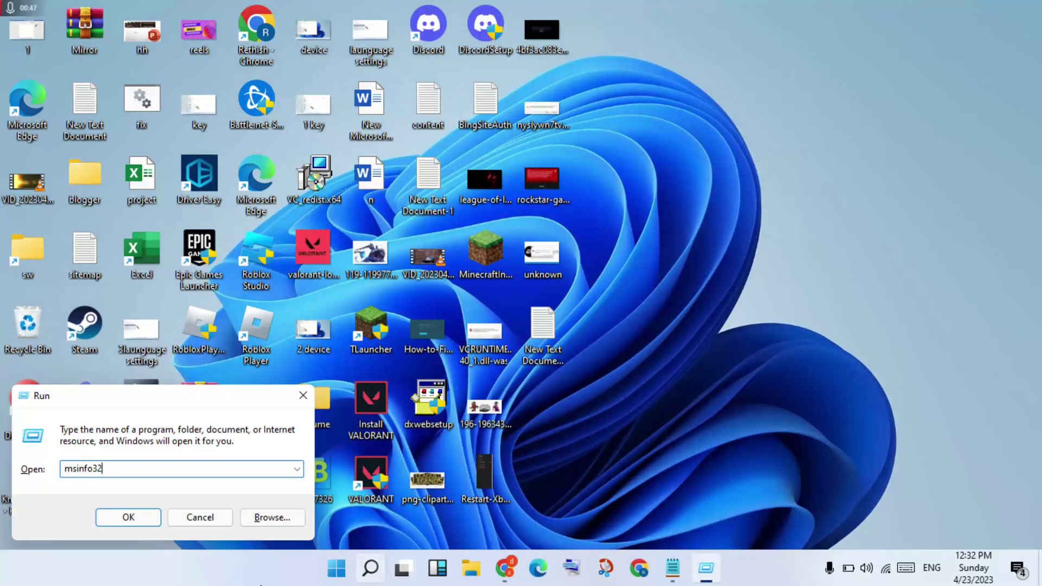
{"action": "left_click", "coordinate": [149, 520]}
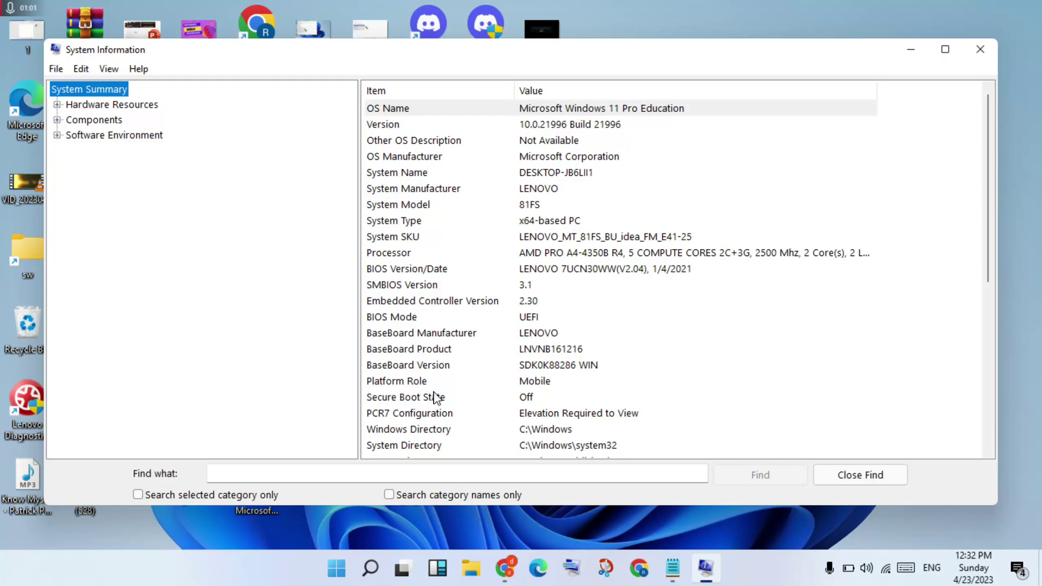
{"action": "left_click", "coordinate": [522, 400]}
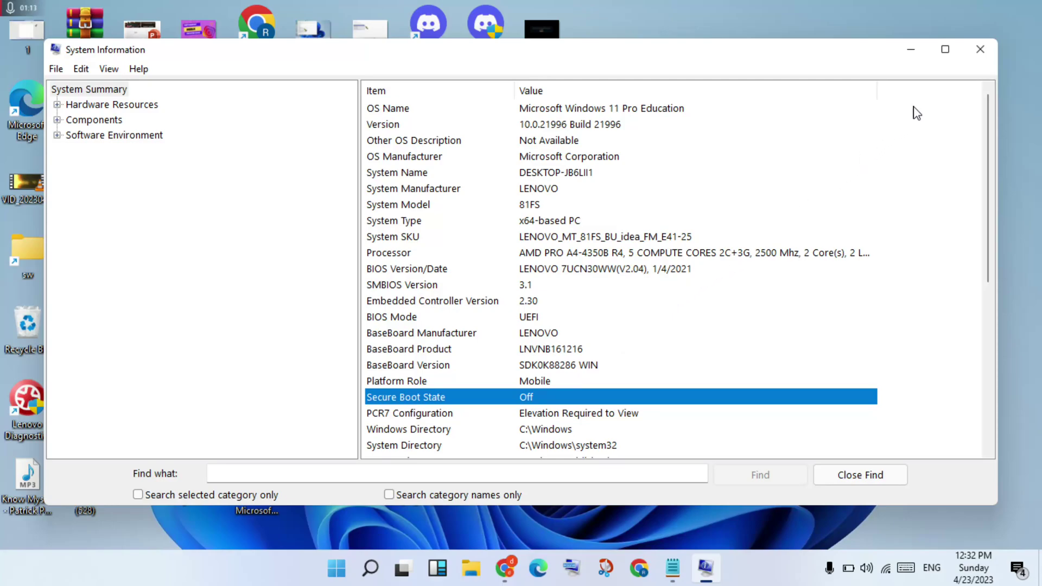
{"action": "left_click", "coordinate": [981, 55]}
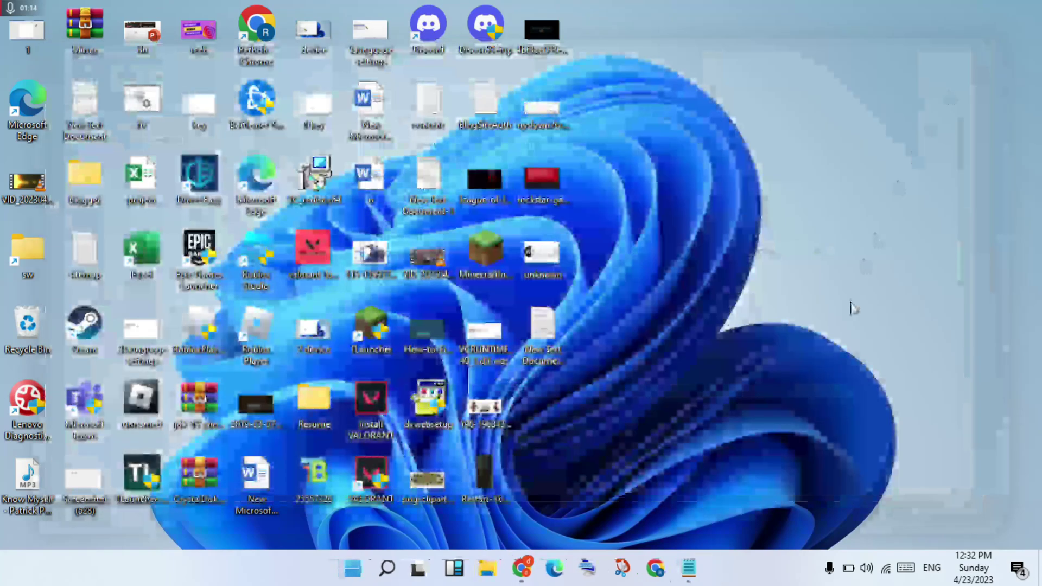
{"action": "left_click", "coordinate": [695, 569]}
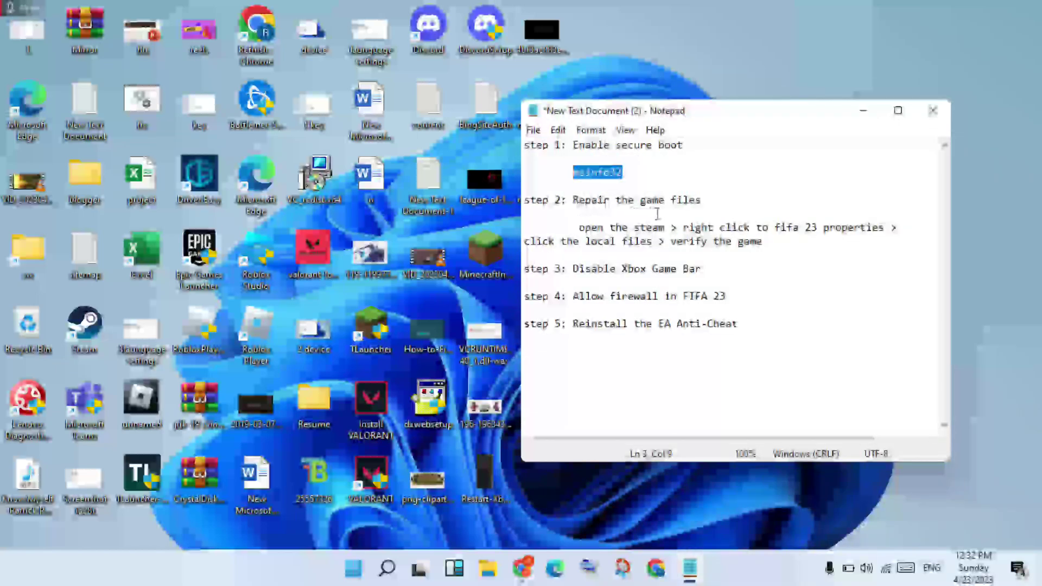
{"action": "left_click", "coordinate": [717, 200]}
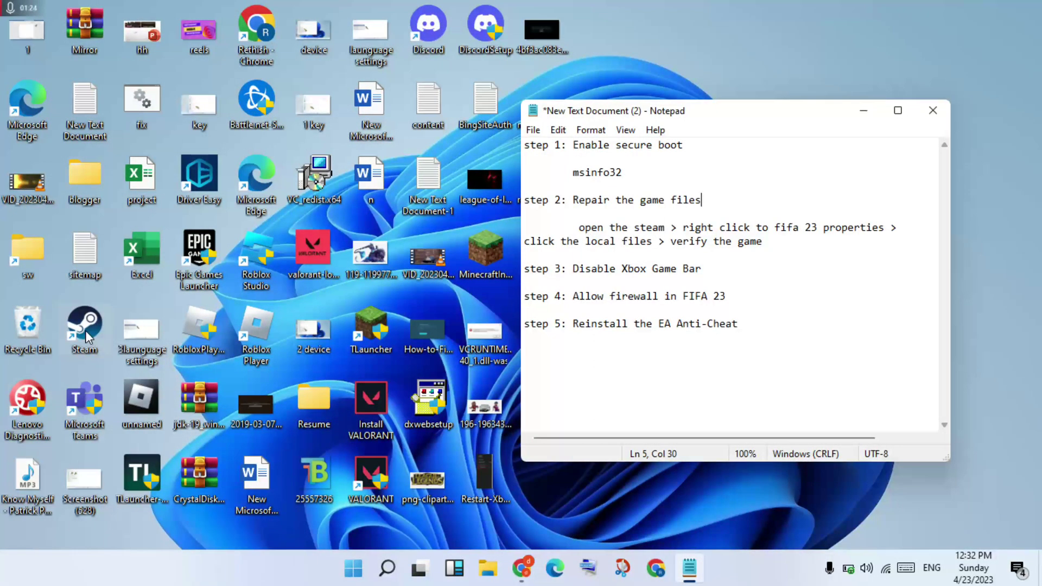
{"action": "left_click", "coordinate": [720, 280]}
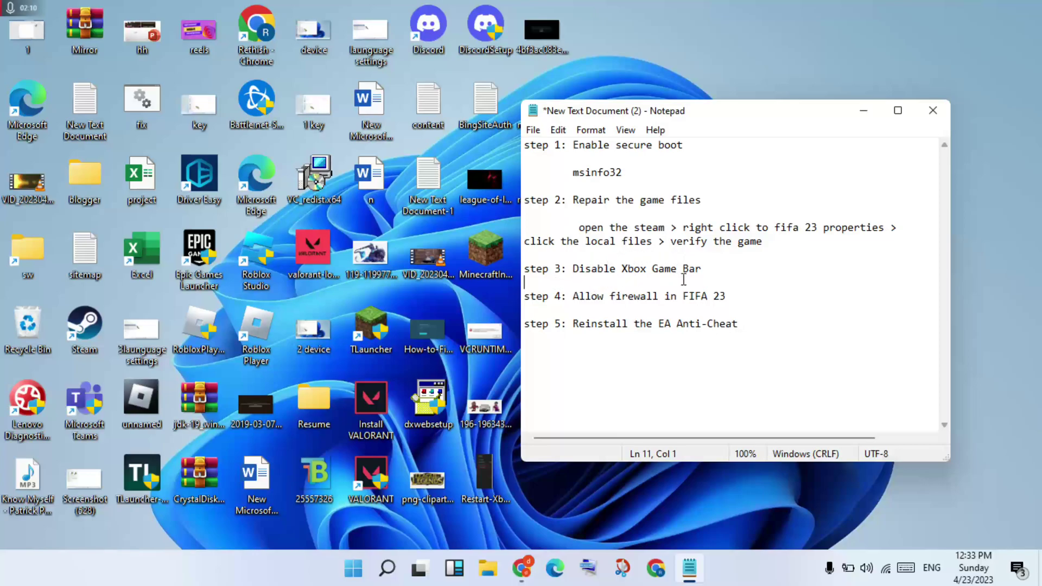
{"action": "left_click", "coordinate": [864, 112]}
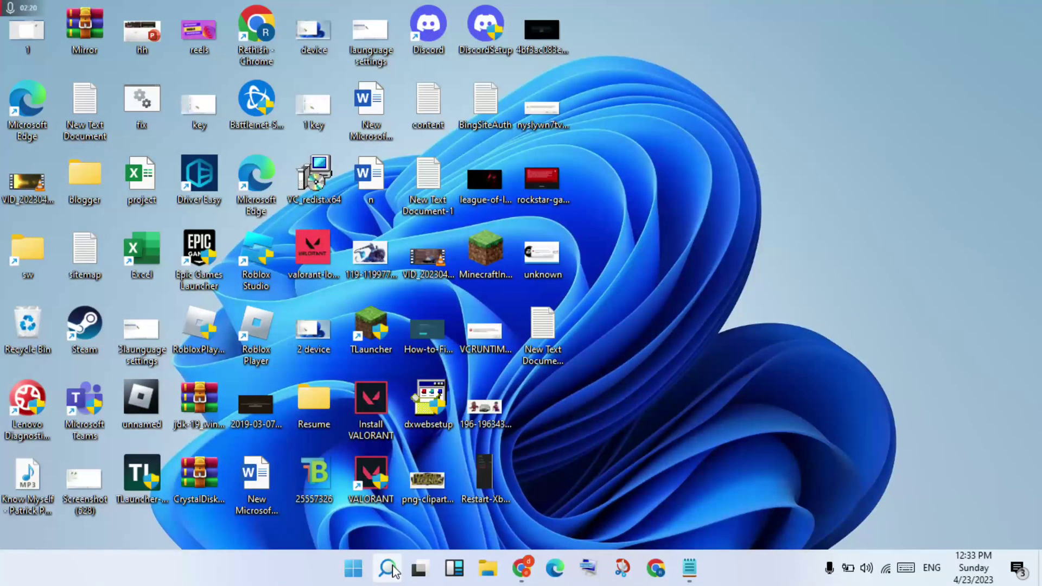
{"action": "left_click", "coordinate": [387, 568]}
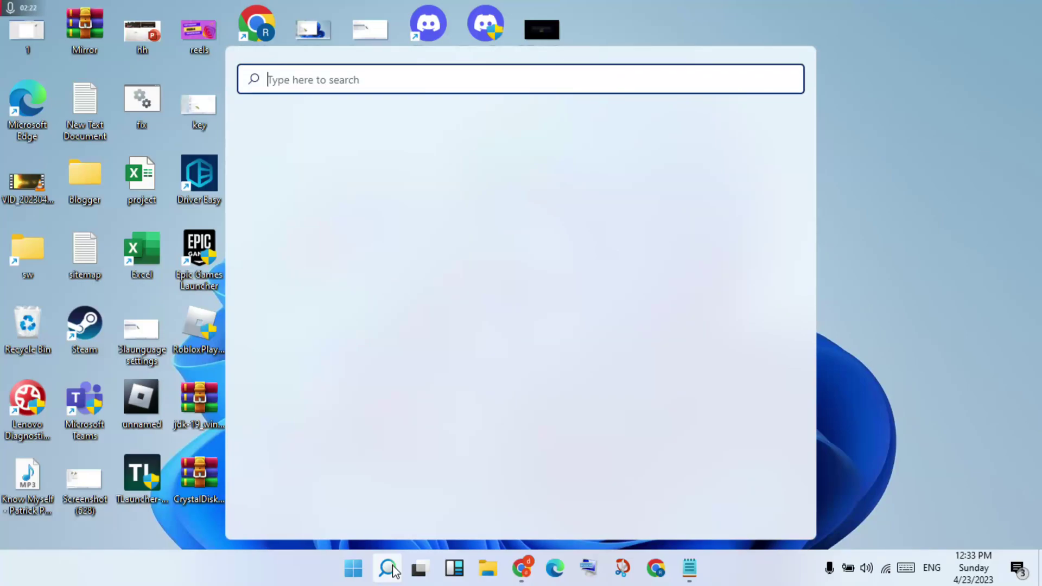
{"action": "type", "text": "sett"}
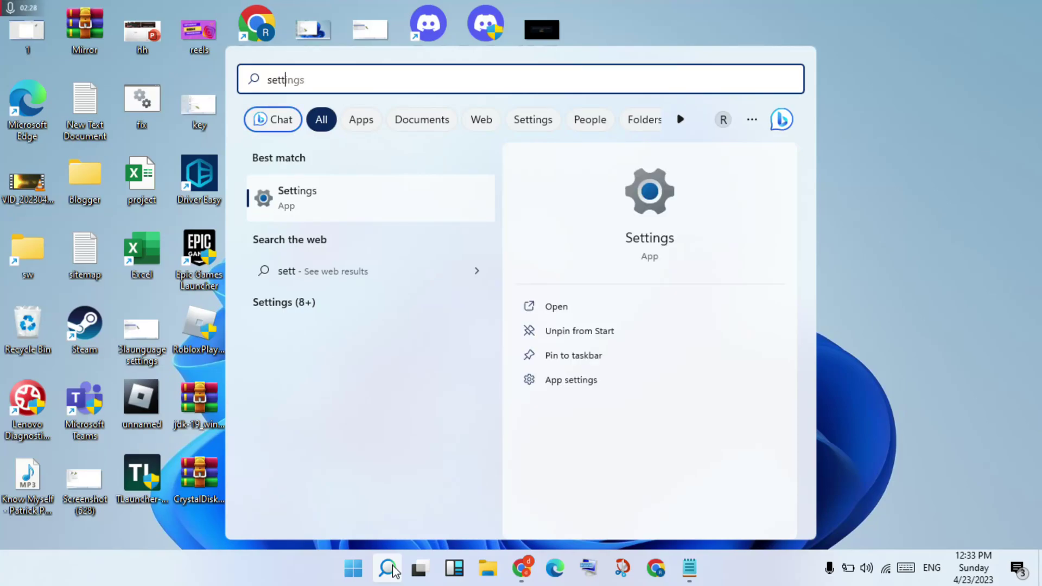
{"action": "key", "text": "Return"}
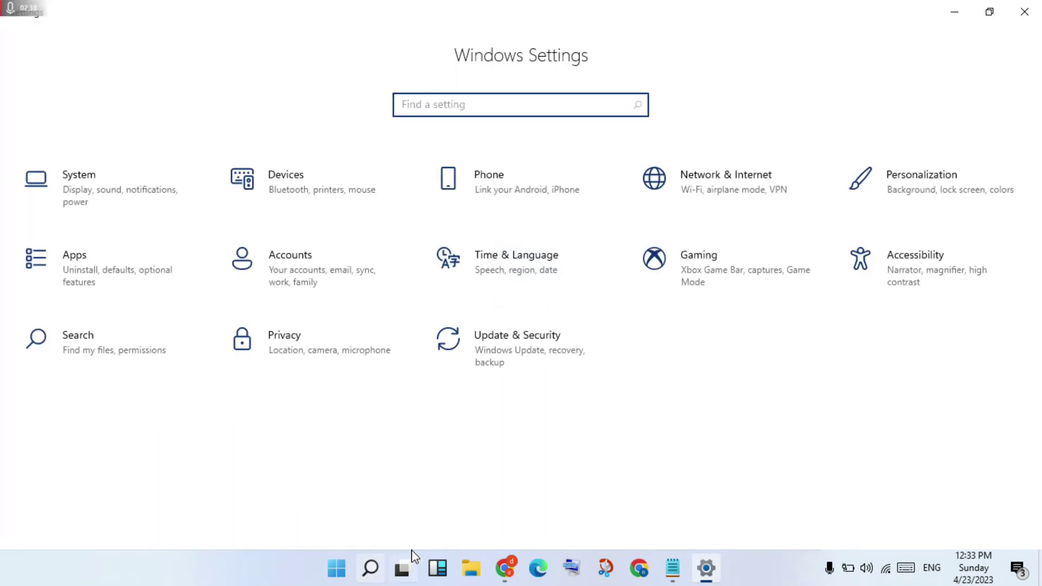
{"action": "left_click", "coordinate": [719, 276]}
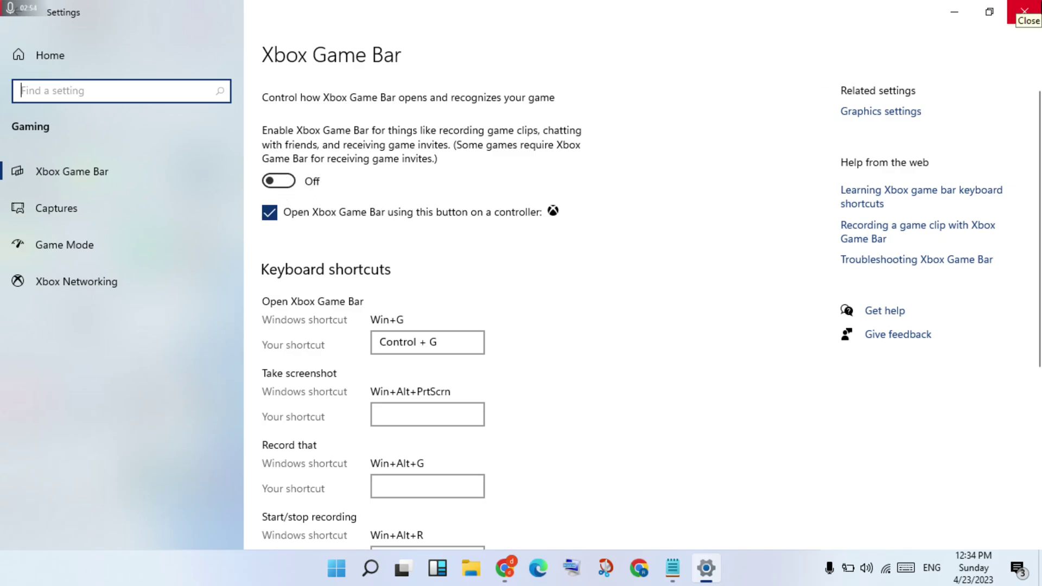
{"action": "left_click", "coordinate": [1024, 12]}
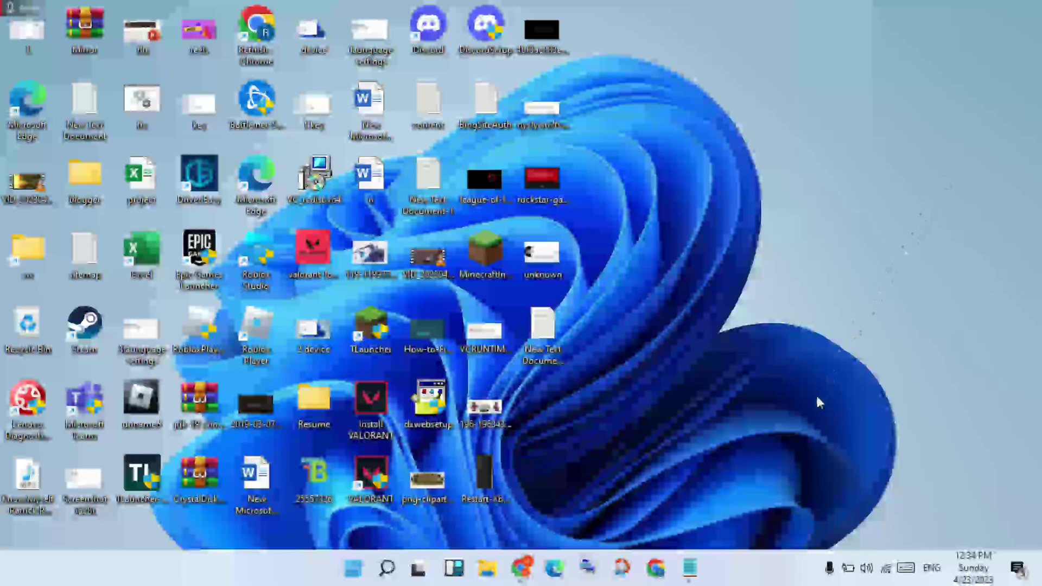
{"action": "left_click", "coordinate": [694, 571]}
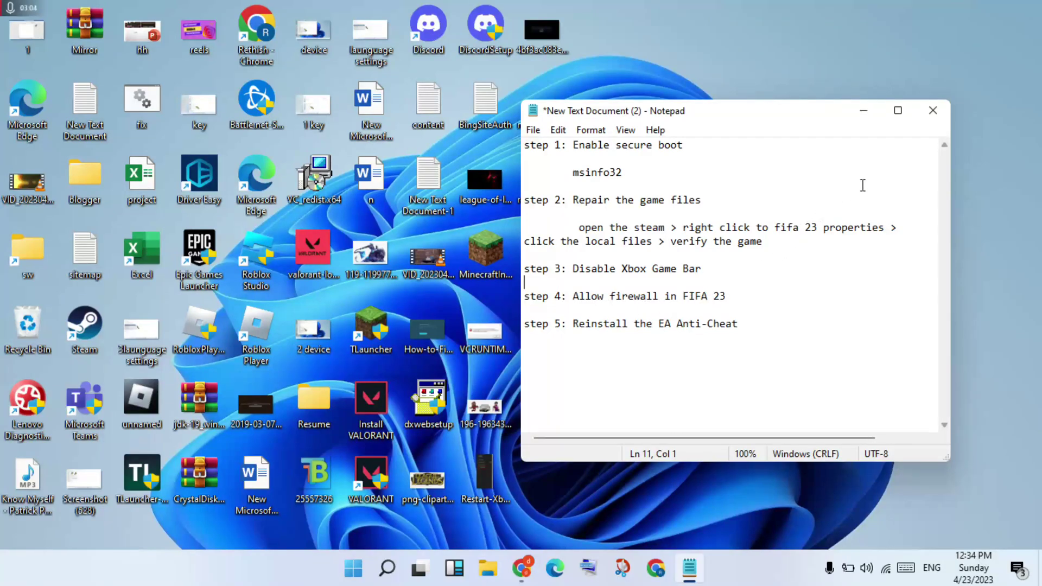
Minimize the notes, search 'windows' and open the Windows Security app.
{"action": "left_click", "coordinate": [868, 113]}
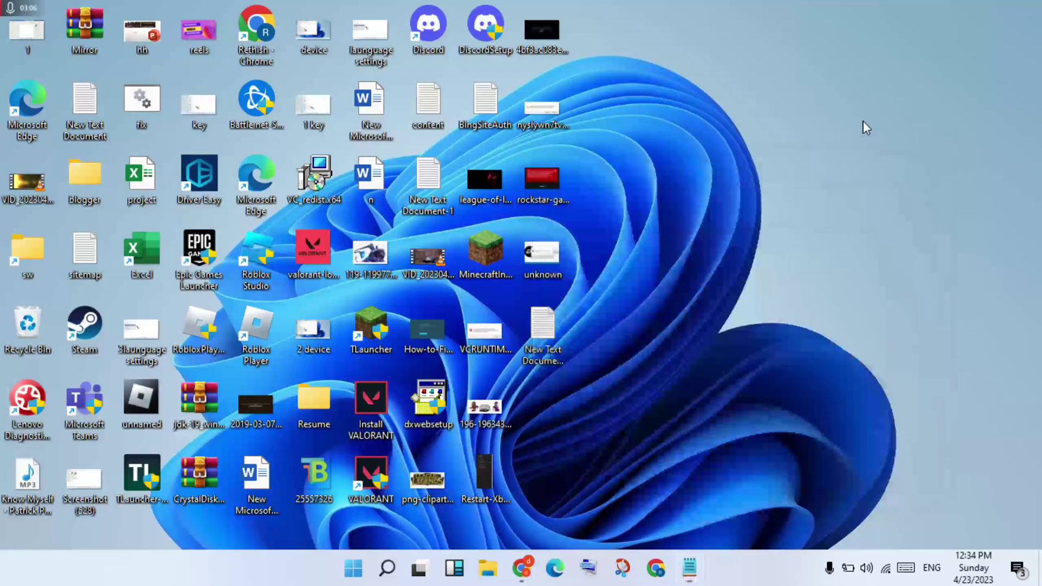
{"action": "left_click", "coordinate": [399, 574]}
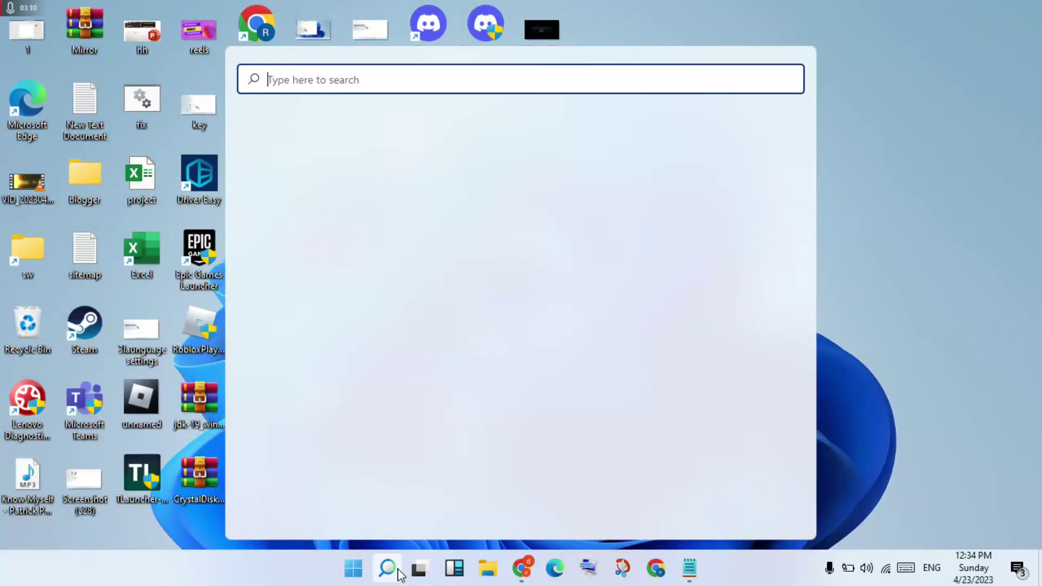
{"action": "type", "text": "wi"}
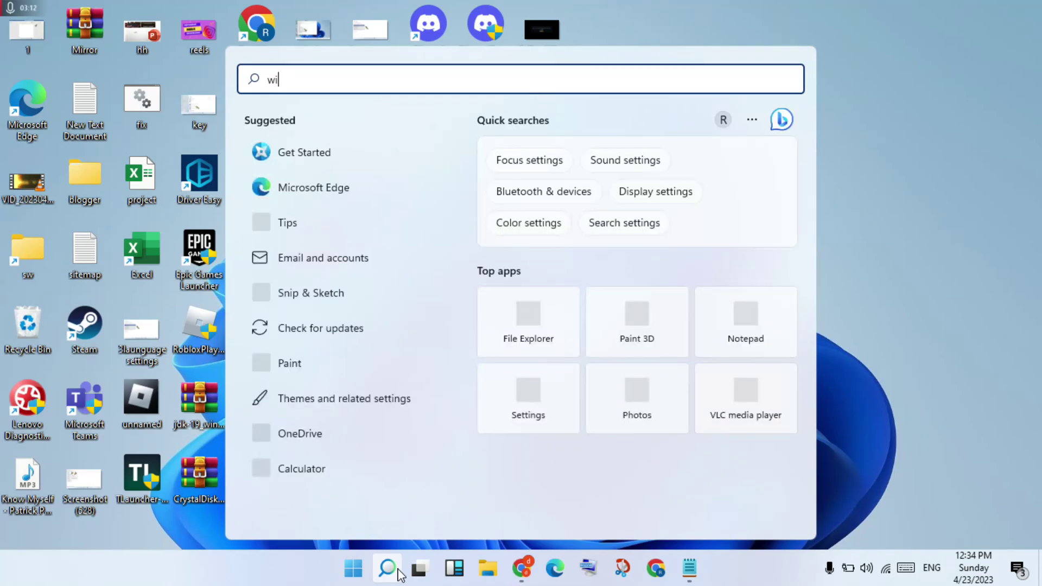
{"action": "type", "text": "ndows s"}
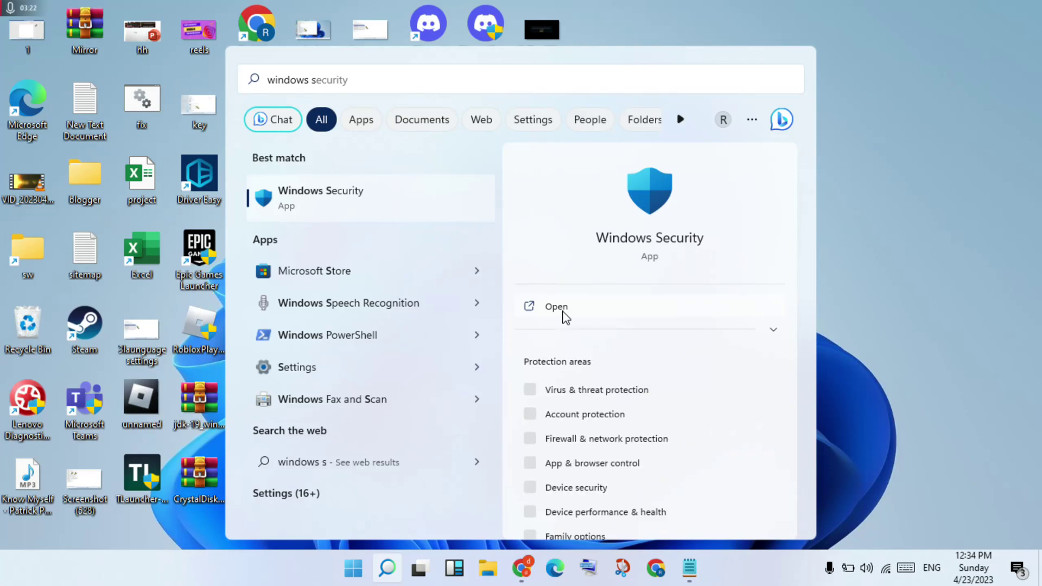
{"action": "left_click", "coordinate": [559, 307]}
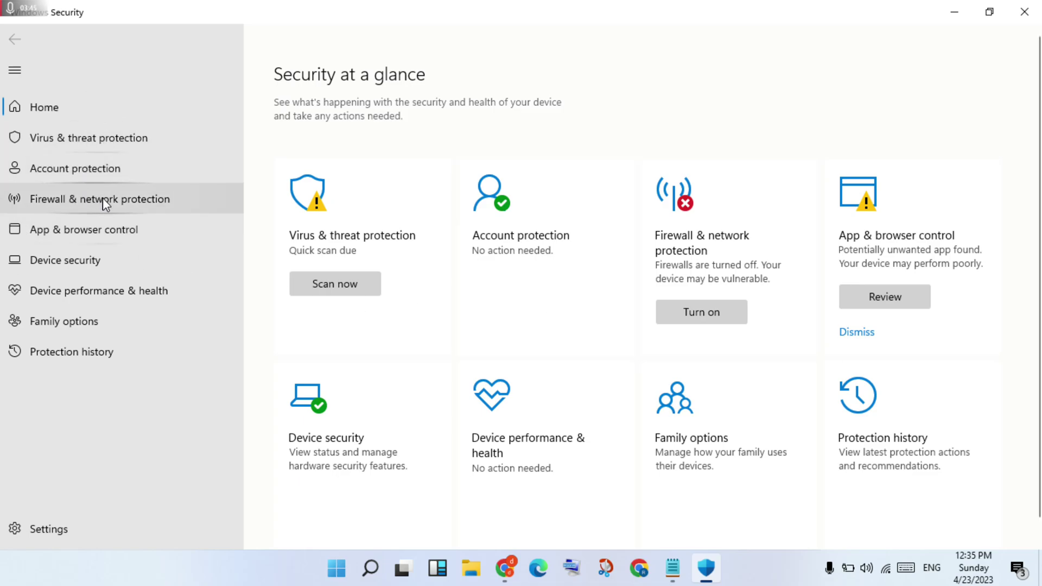
Go to Firewall & network protection and open 'Allow an app through firewall'.
{"action": "left_click", "coordinate": [173, 199]}
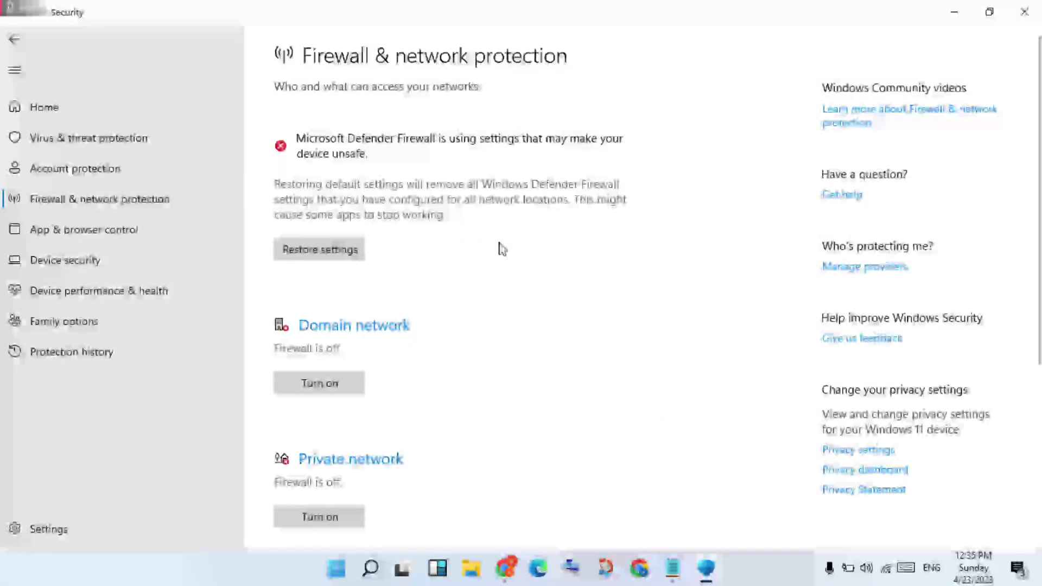
{"action": "scroll", "coordinate": [498, 250], "scroll_direction": "down", "scroll_amount": 5}
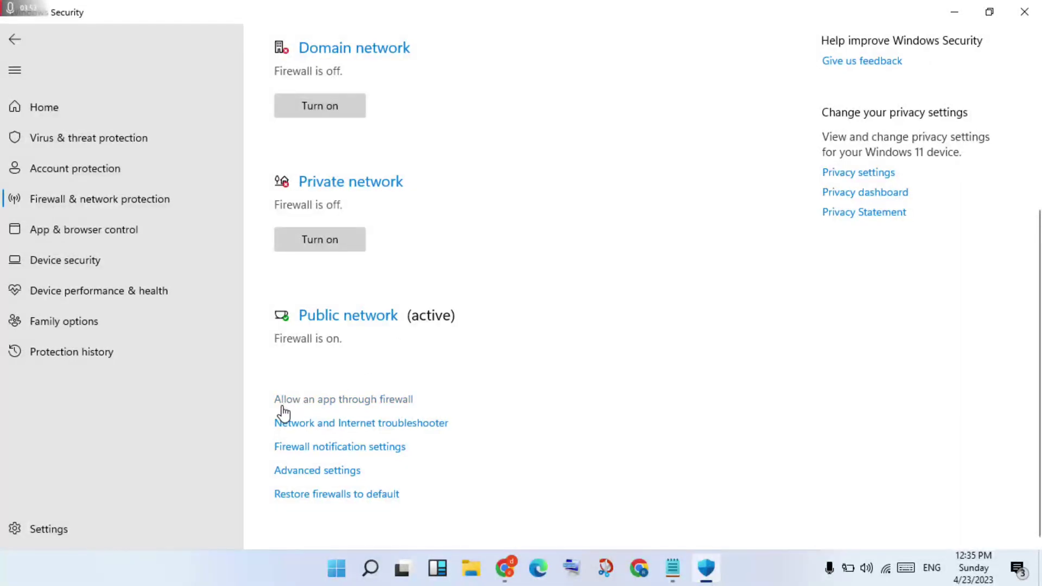
{"action": "left_click", "coordinate": [388, 404]}
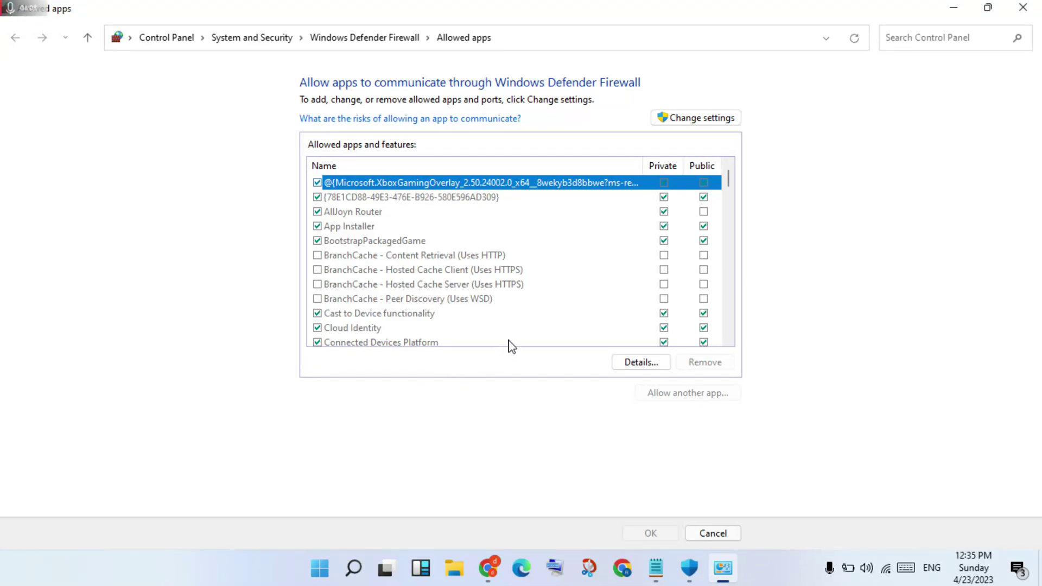
Unlock the Allowed apps list with Change settings and start adding another app.
{"action": "left_click", "coordinate": [702, 116]}
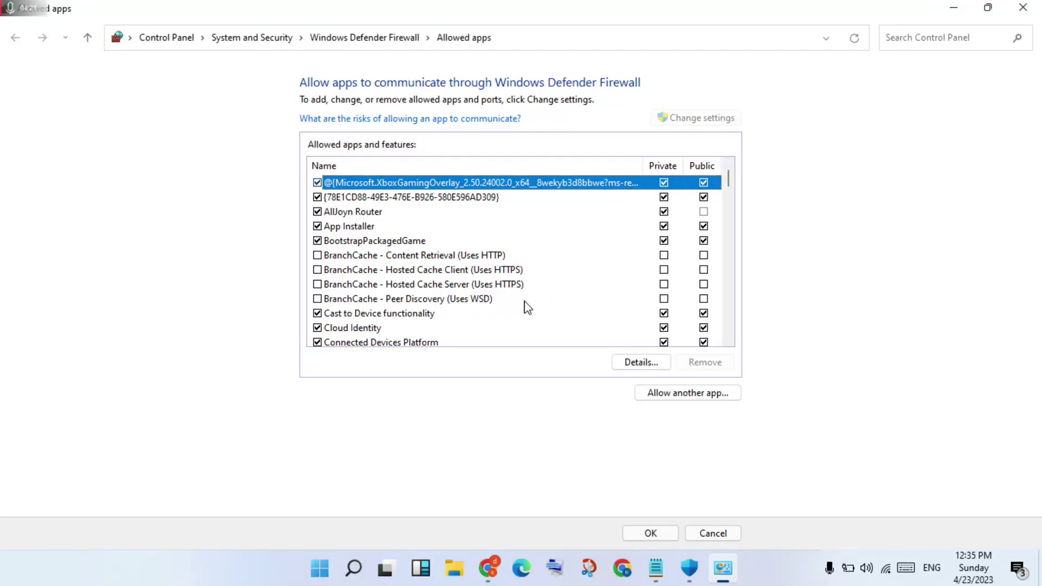
{"action": "scroll", "coordinate": [527, 308], "scroll_direction": "down", "scroll_amount": 4}
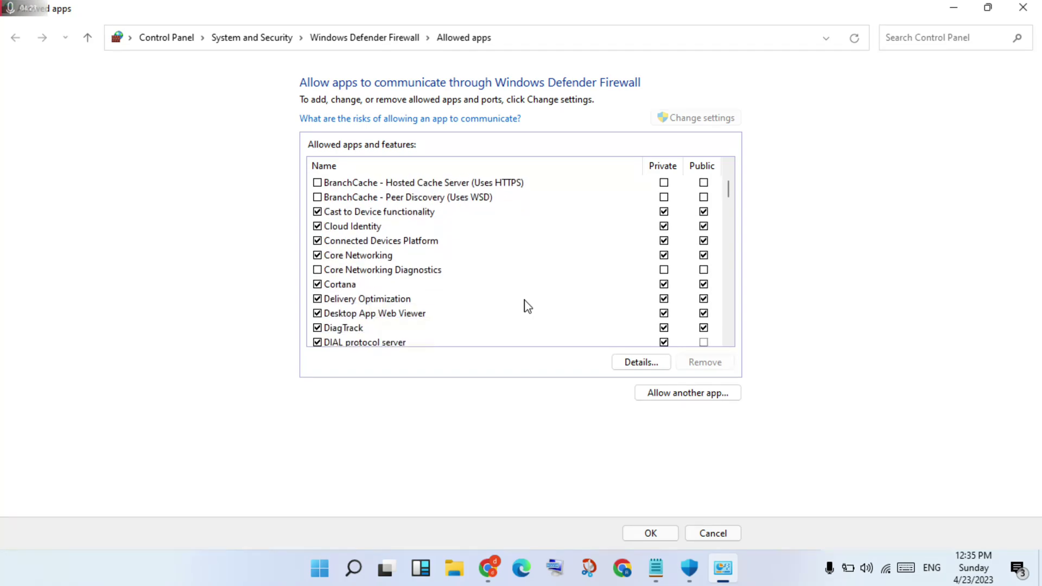
{"action": "scroll", "coordinate": [528, 307], "scroll_direction": "down", "scroll_amount": 2}
{"action": "scroll", "coordinate": [528, 307], "scroll_direction": "down", "scroll_amount": 8}
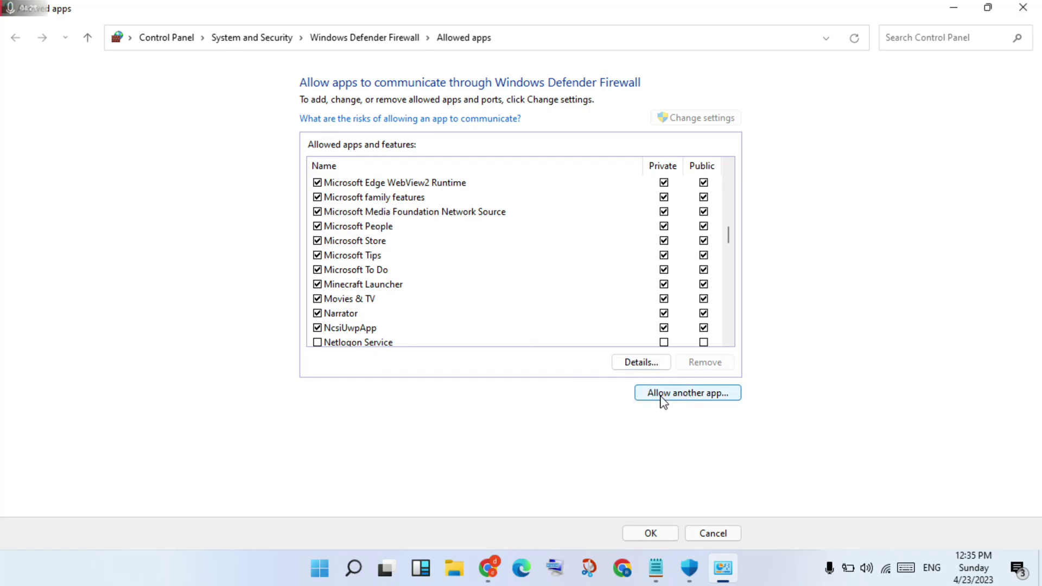
{"action": "left_click", "coordinate": [719, 396]}
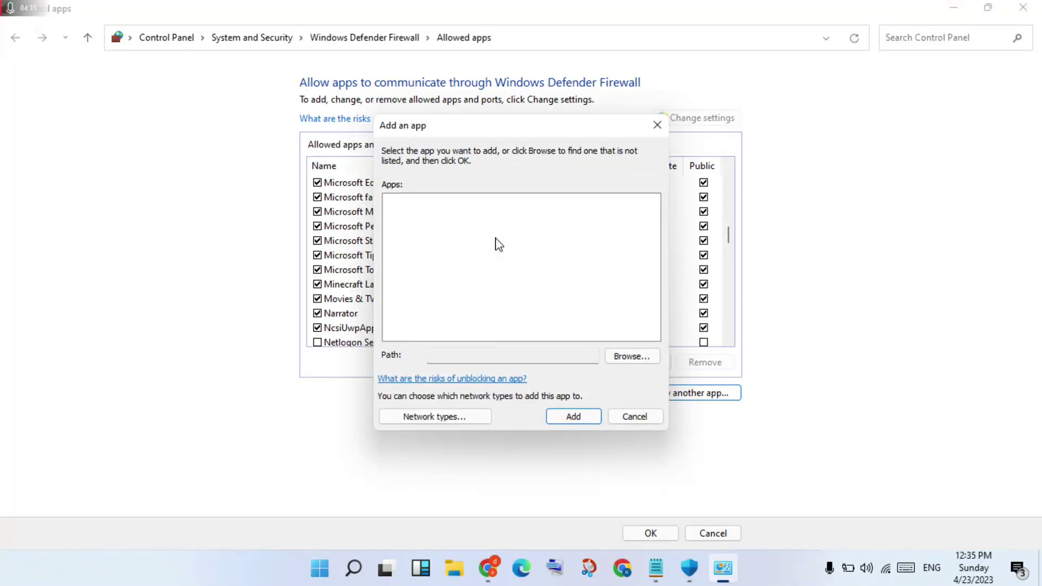
Browse for the game file, then cancel Add an app and close Allowed apps unchanged.
{"action": "left_click", "coordinate": [642, 361]}
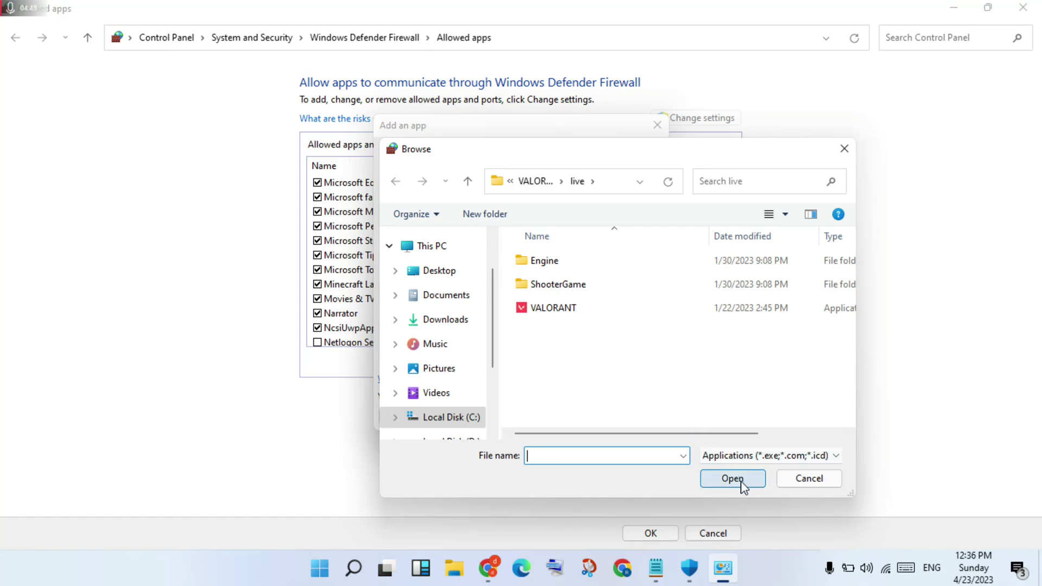
{"action": "left_click", "coordinate": [799, 482]}
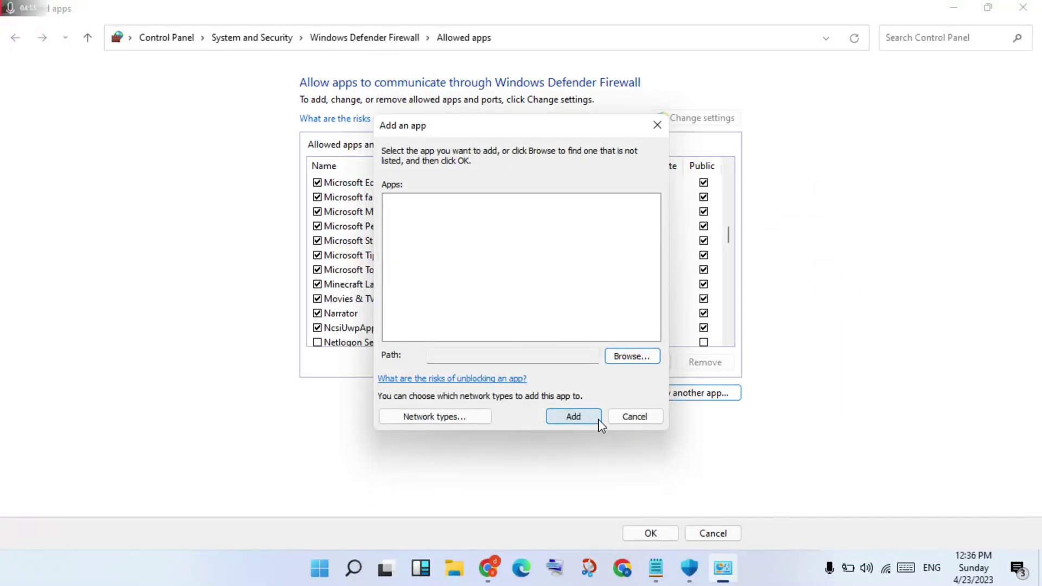
{"action": "left_click", "coordinate": [636, 419]}
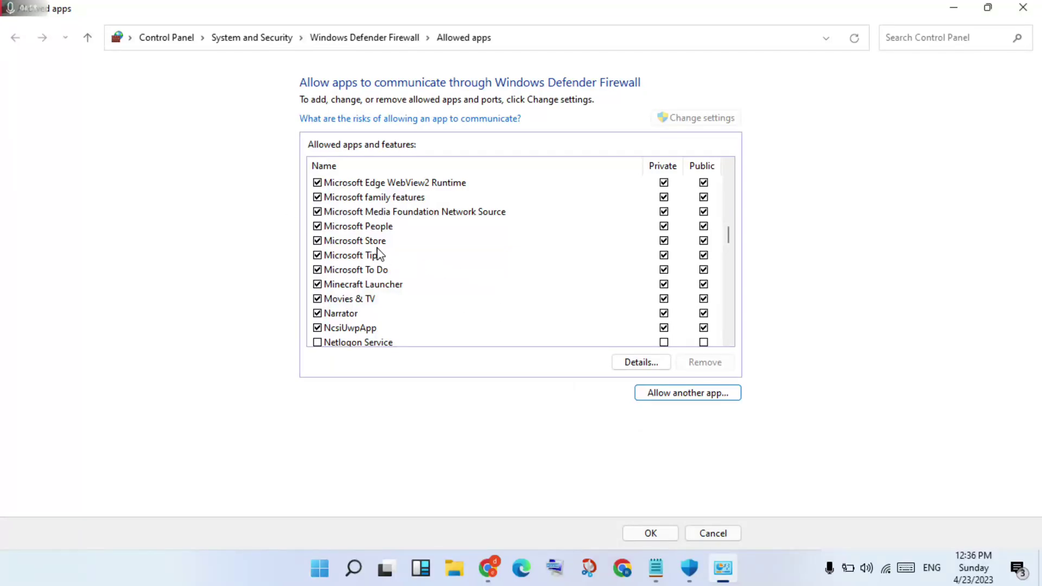
{"action": "left_click", "coordinate": [365, 245]}
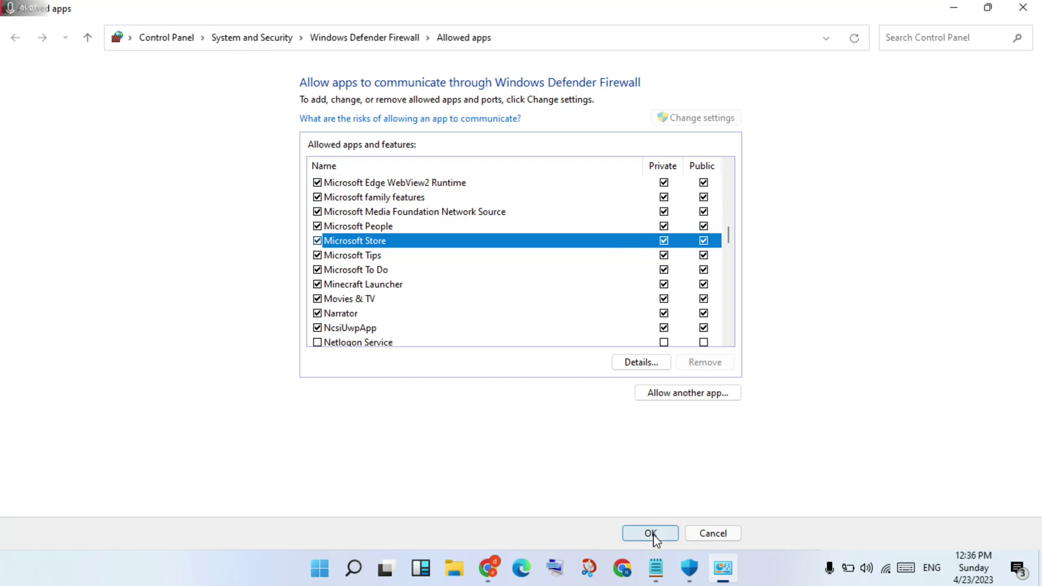
{"action": "left_click", "coordinate": [710, 533]}
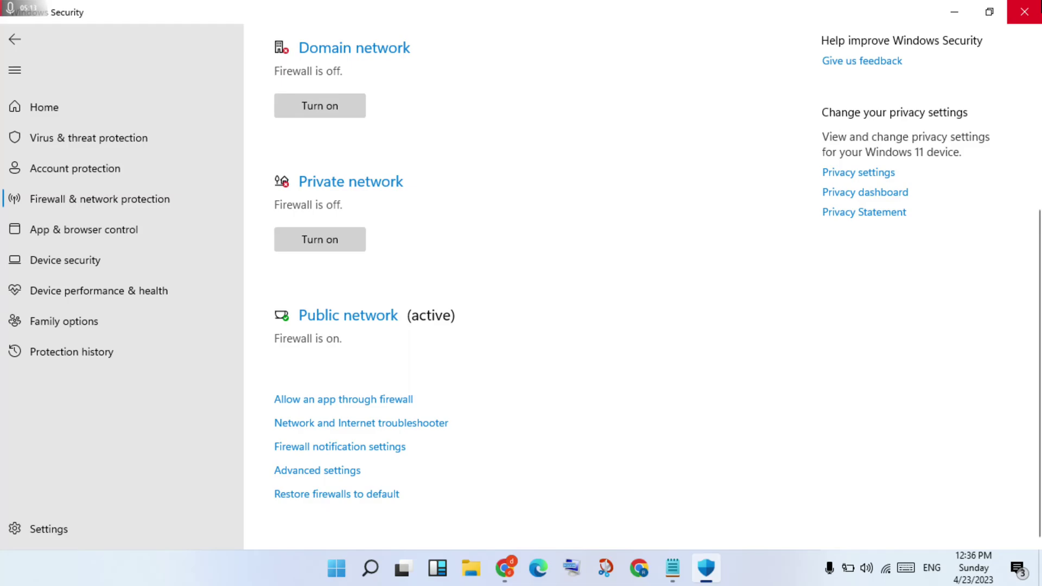
Close Windows Security, review and minimize the fix notes, then right-click the TLauncher shortcut.
{"action": "left_click", "coordinate": [1024, 11]}
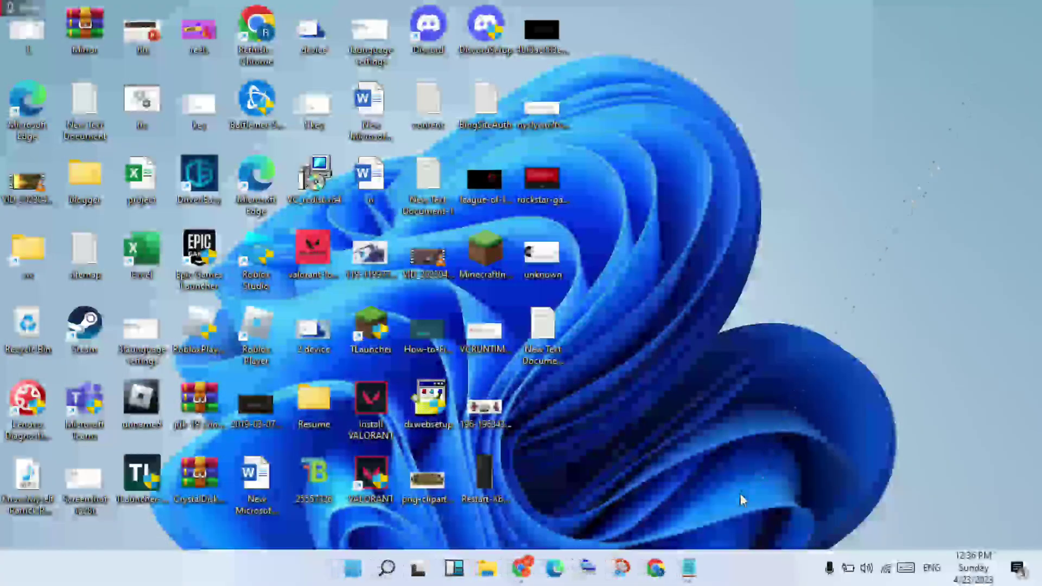
{"action": "left_click", "coordinate": [690, 568]}
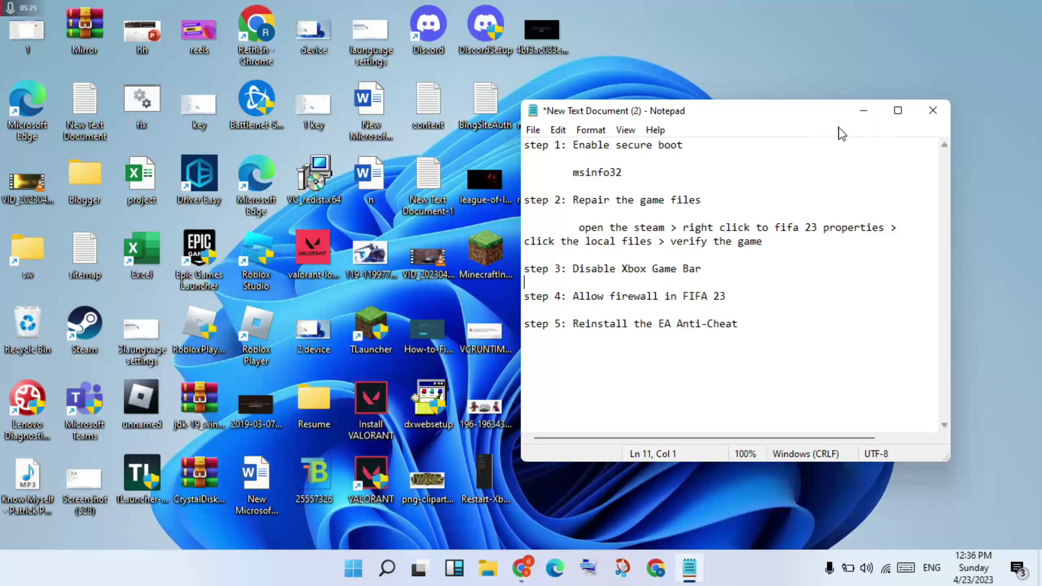
{"action": "left_click", "coordinate": [864, 117]}
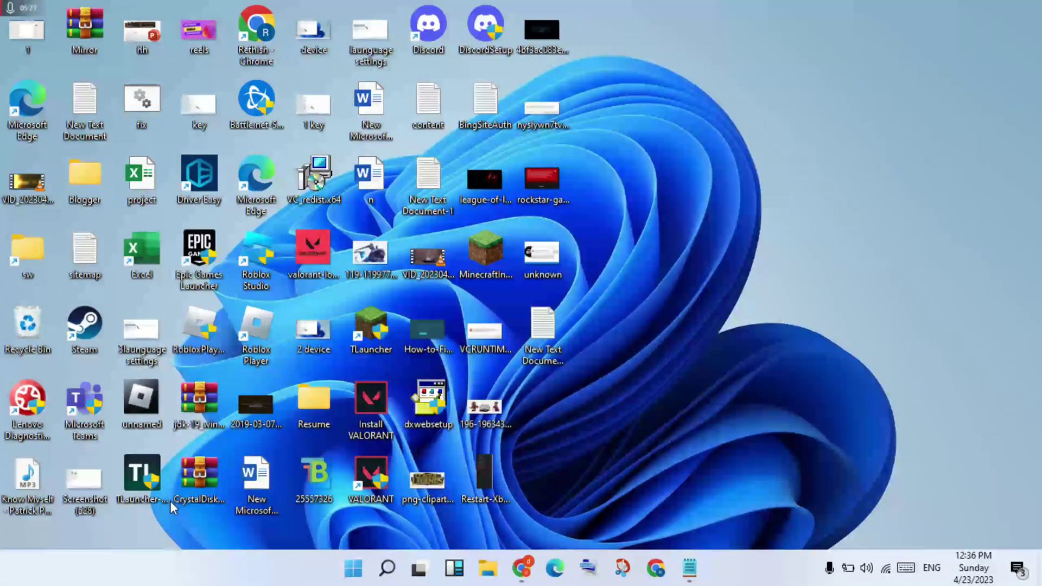
{"action": "right_click", "coordinate": [356, 336]}
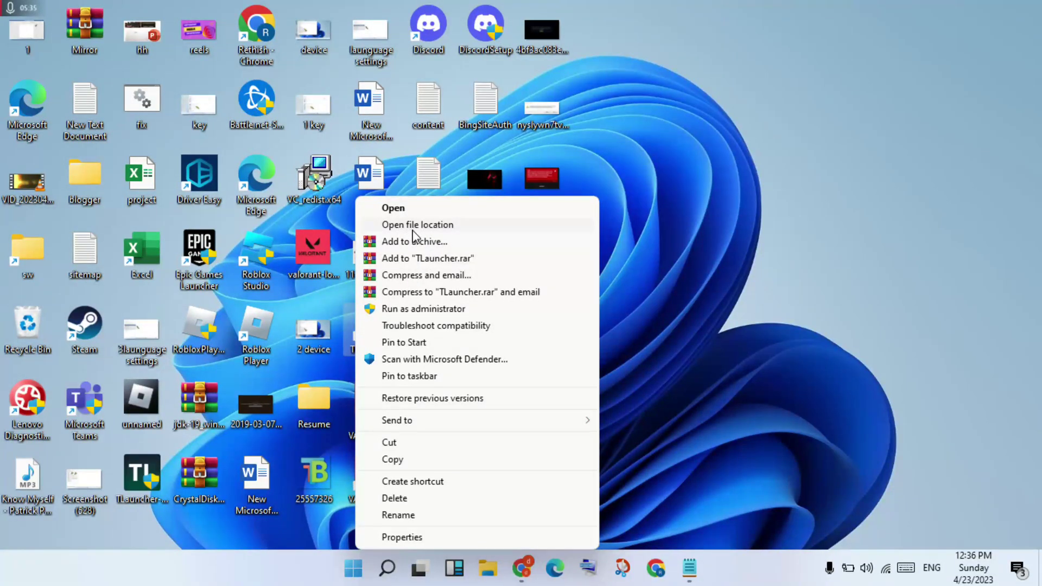
Dismiss the TLauncher menu, close the Notepad fix notes, and open the Start menu.
{"action": "left_click", "coordinate": [668, 213]}
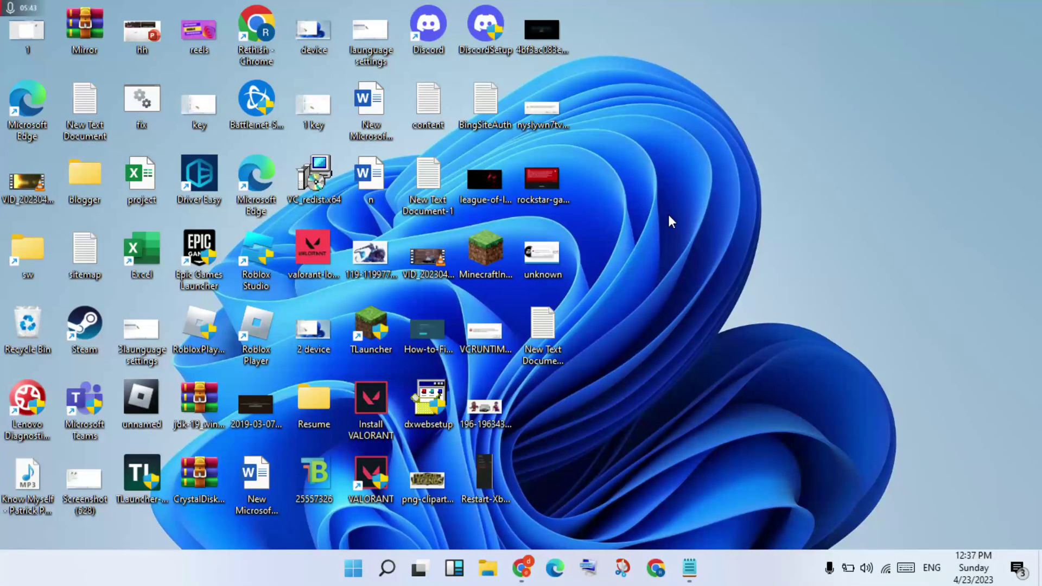
{"action": "left_click", "coordinate": [690, 568]}
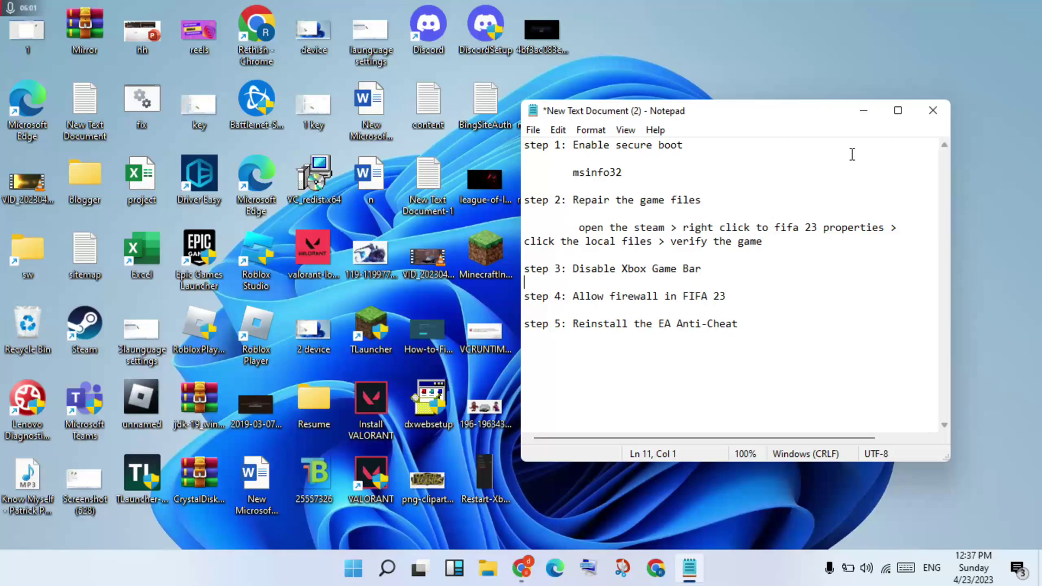
{"action": "left_click", "coordinate": [933, 112]}
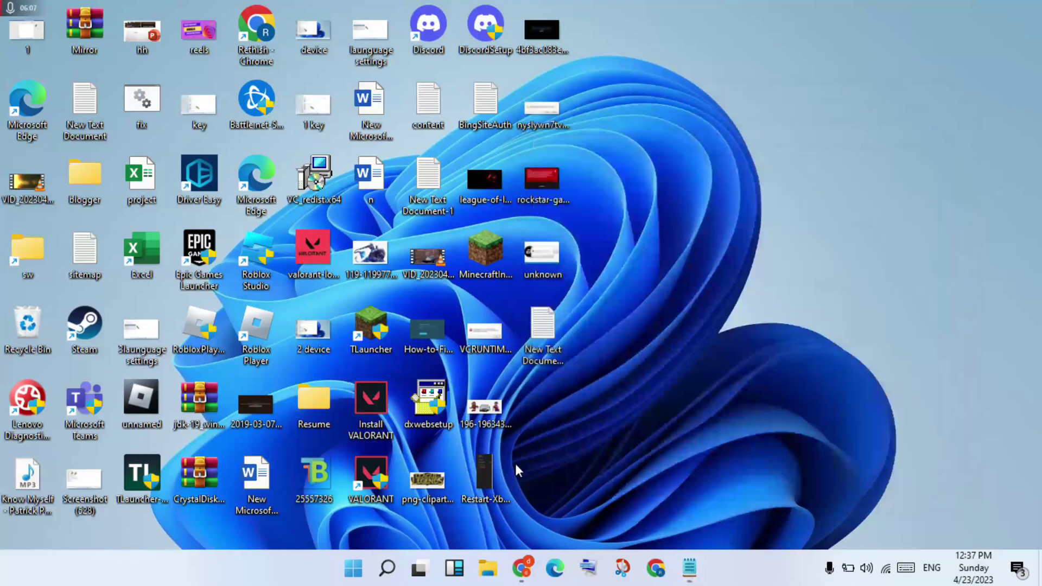
{"action": "left_click", "coordinate": [353, 569]}
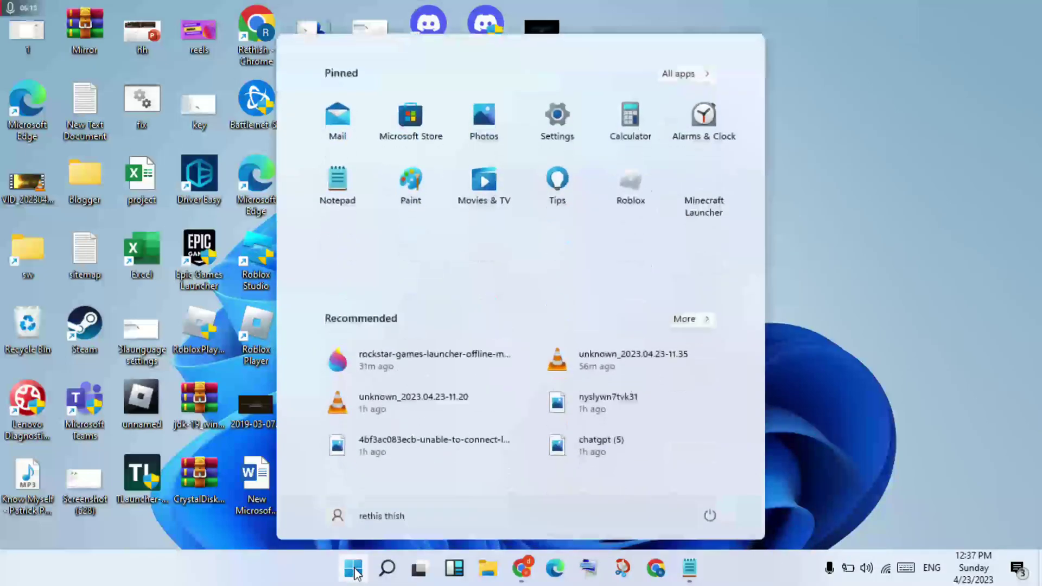
Try Restart from Start's power options, then right-click TLauncher to run it as administrator.
{"action": "left_click", "coordinate": [711, 515]}
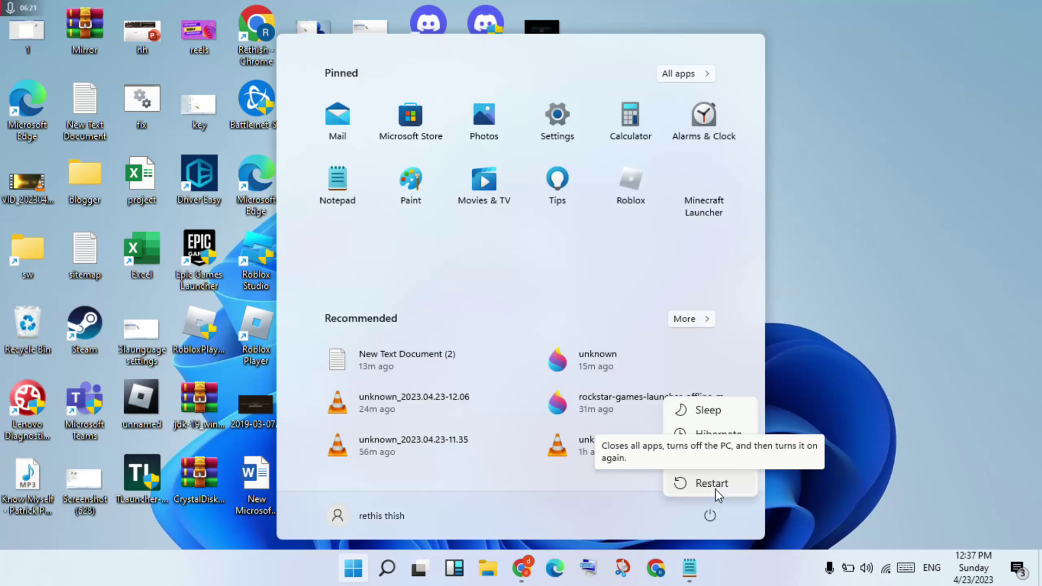
{"action": "left_click", "coordinate": [959, 234]}
{"action": "left_click", "coordinate": [959, 234]}
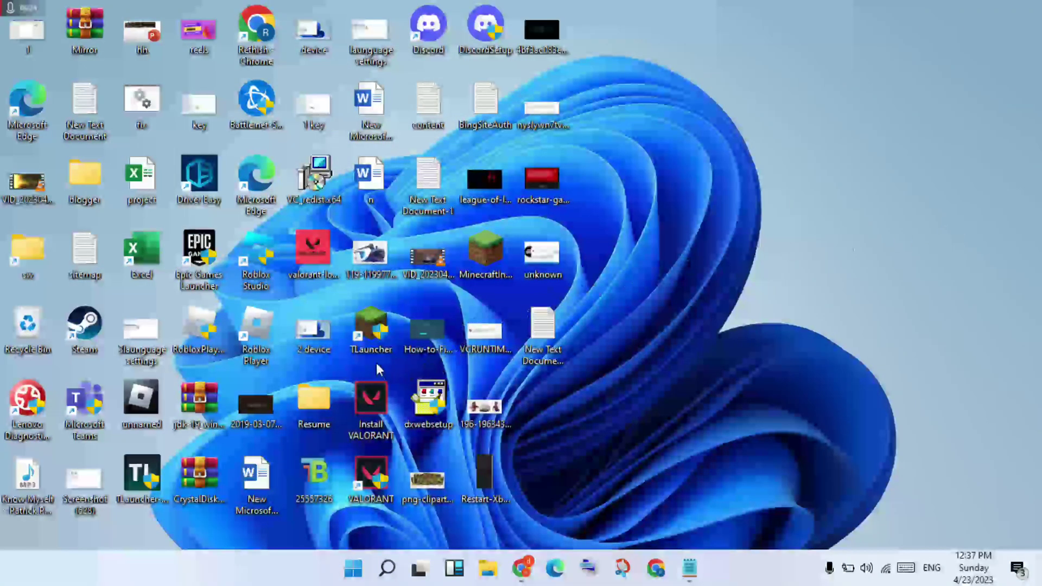
{"action": "right_click", "coordinate": [372, 337]}
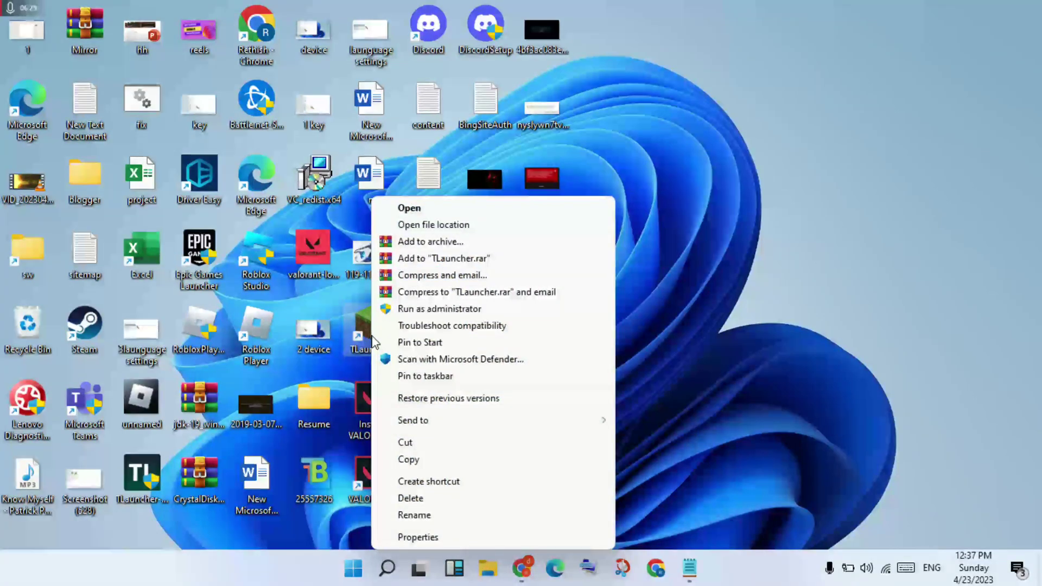